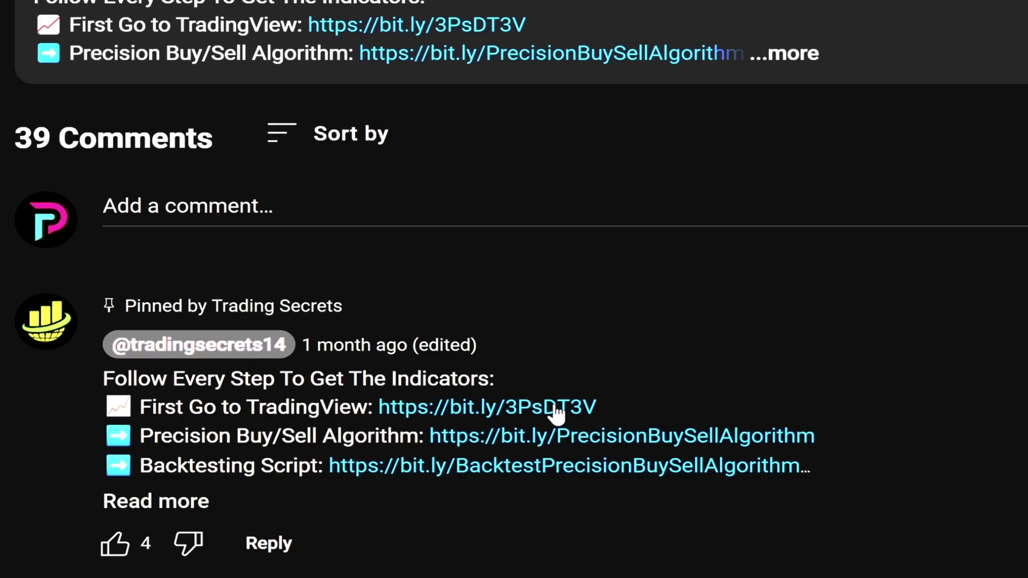
# - Follow the YouTube TradingView link to the Precision Buy/Sell Algorithm script and add it to favorite indicators
pyautogui.click(578, 405)
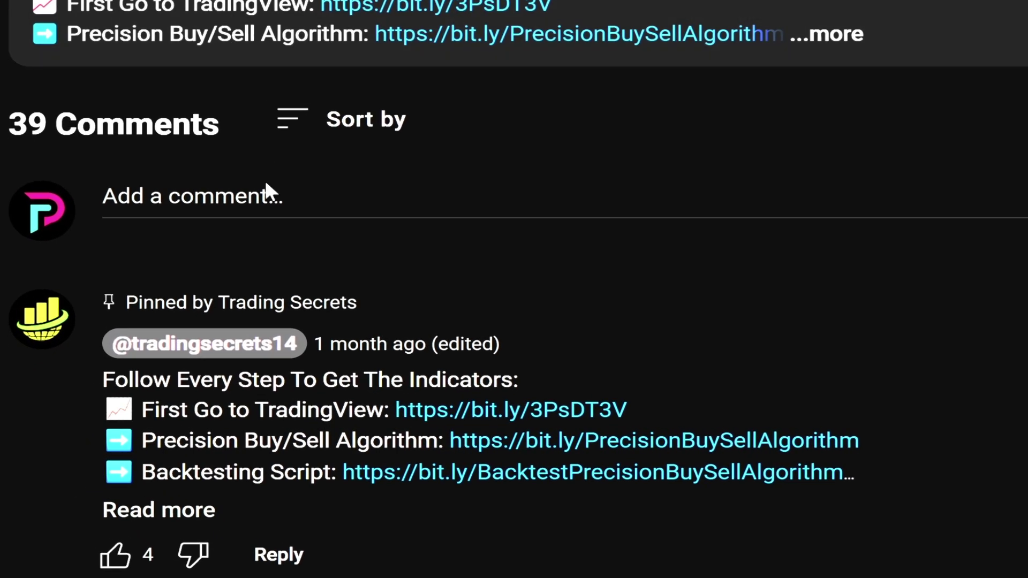
pyautogui.click(491, 444)
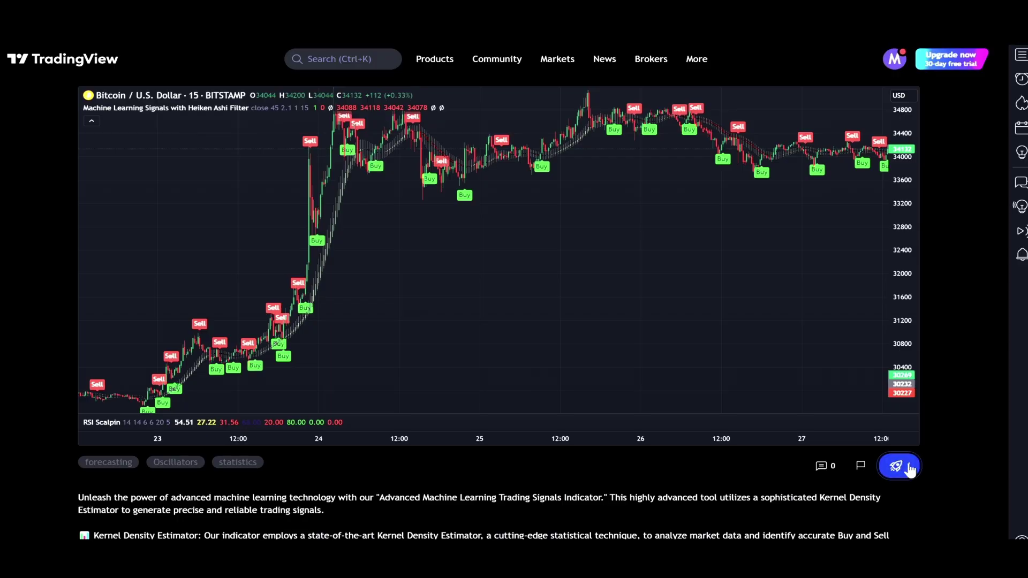
pyautogui.scroll(-4, 899, 444)
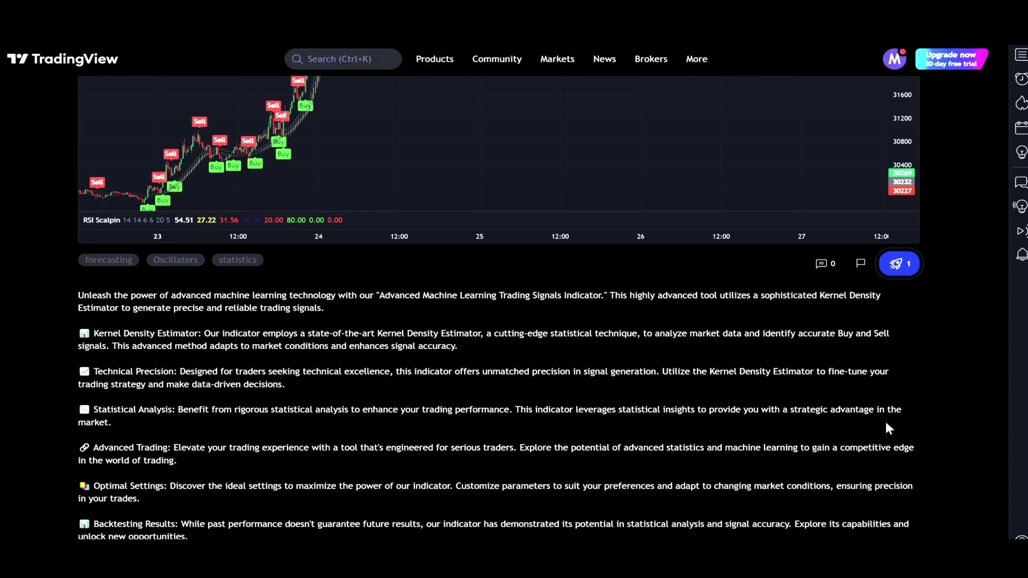
pyautogui.scroll(-3, 888, 428)
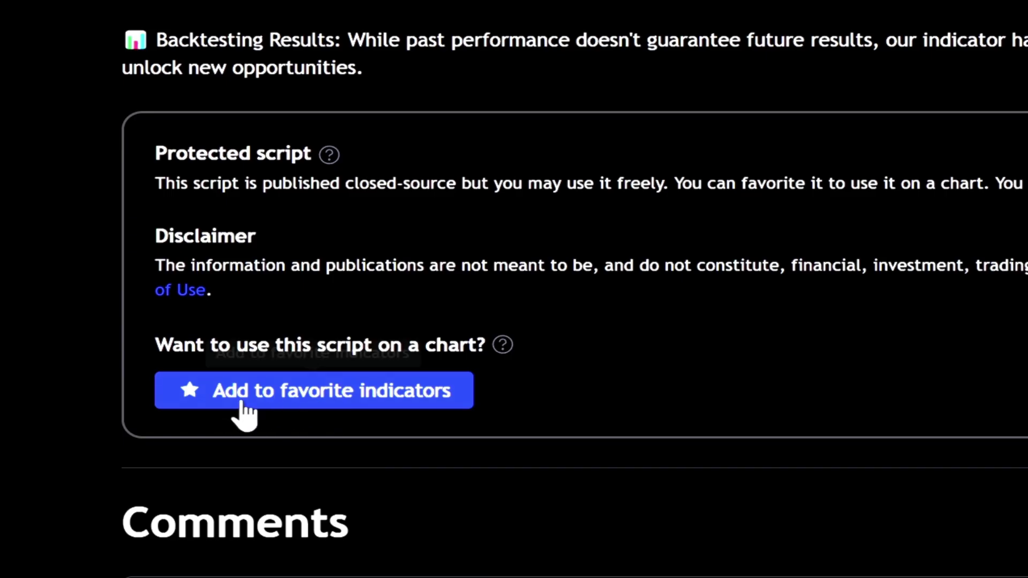
pyautogui.click(267, 402)
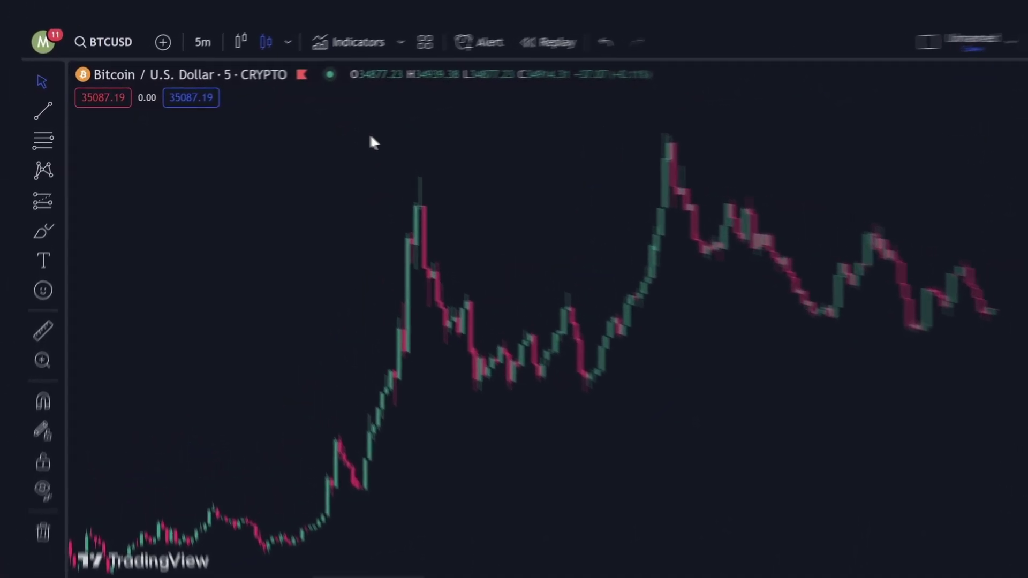
# - Add 'Machine Learning Signals with Heiken Ashi Filter' from Favorites to the chart and close the indicator list
pyautogui.click(414, 28)
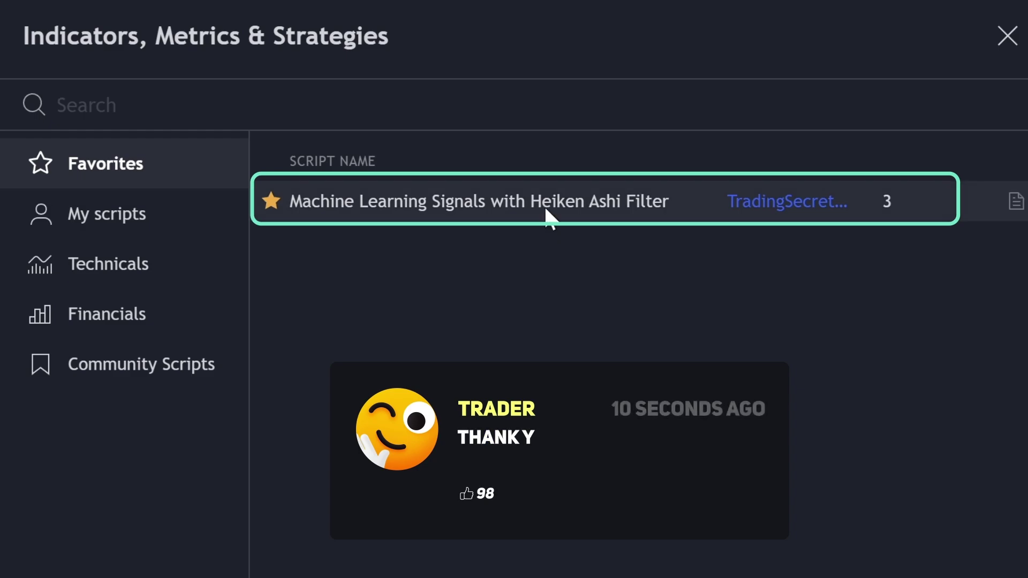
pyautogui.click(546, 209)
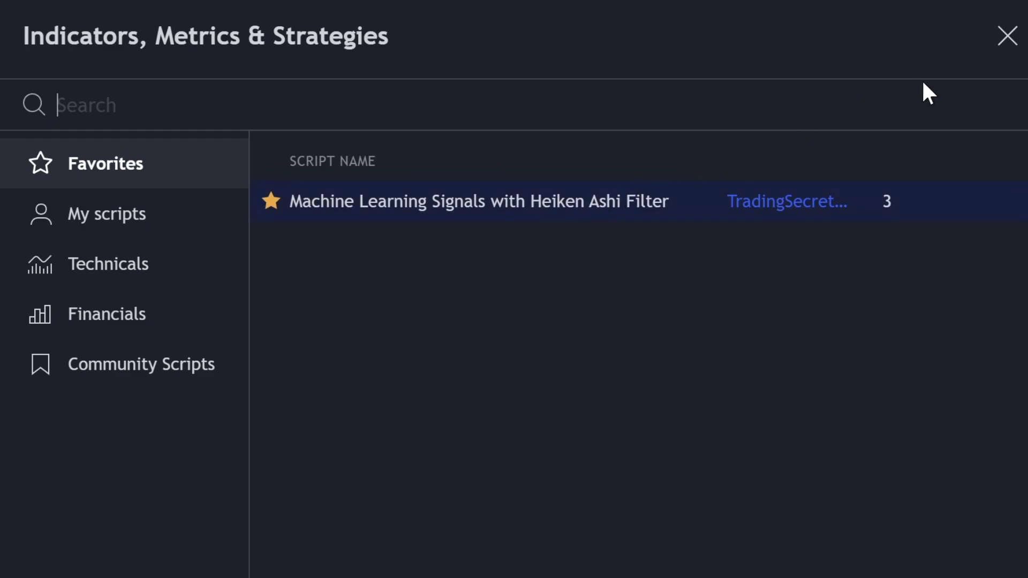
pyautogui.click(1007, 36)
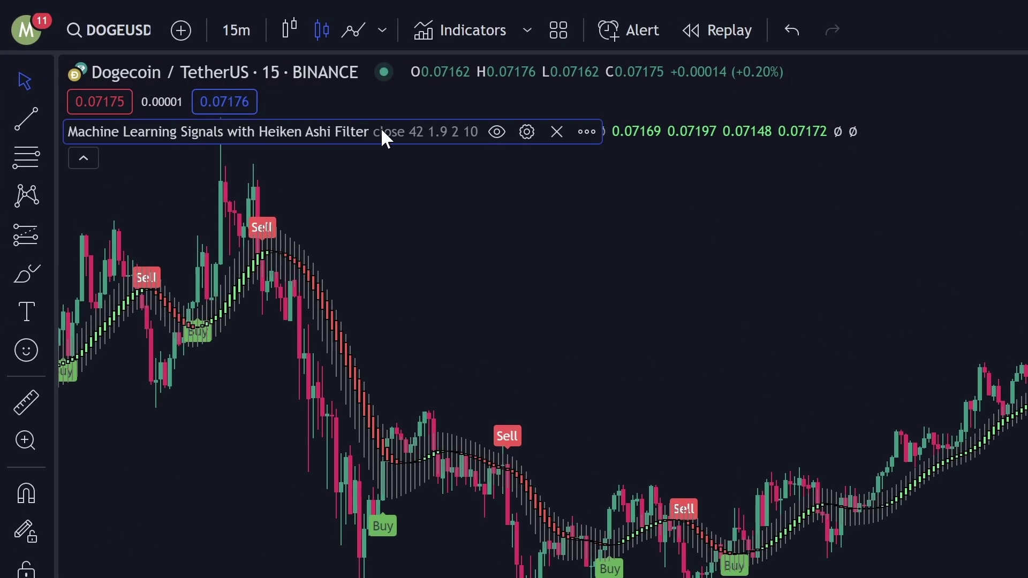
# - Tick 'Use Heiken Ashi Filter' in the indicator's Inputs settings and apply with Ok
pyautogui.click(523, 134)
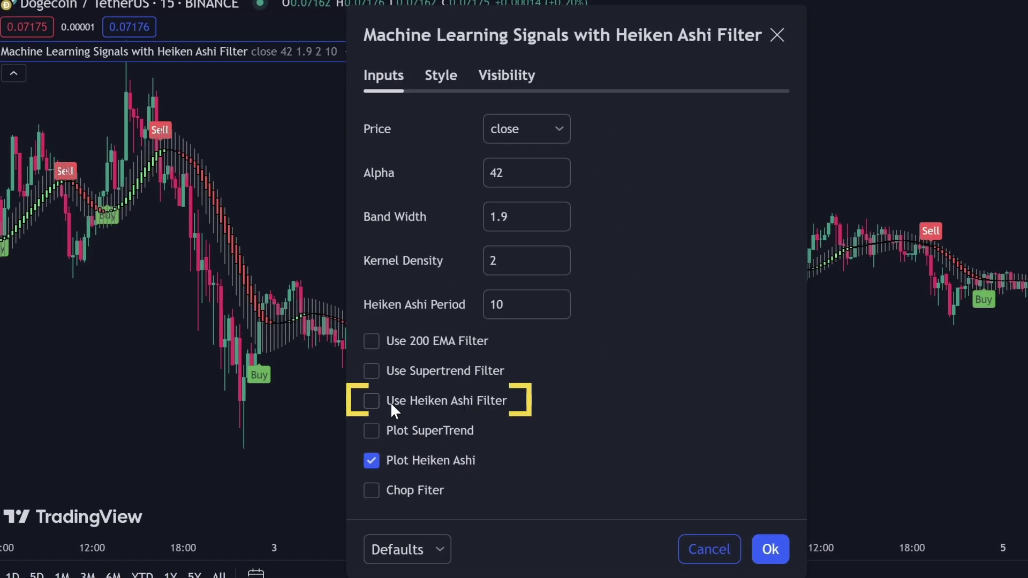
pyautogui.click(374, 401)
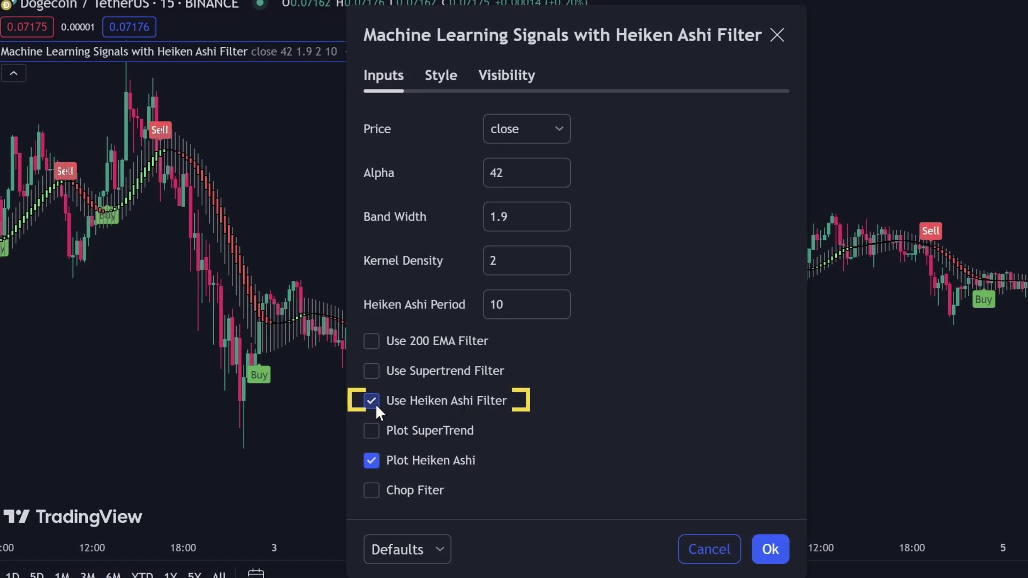
pyautogui.click(773, 546)
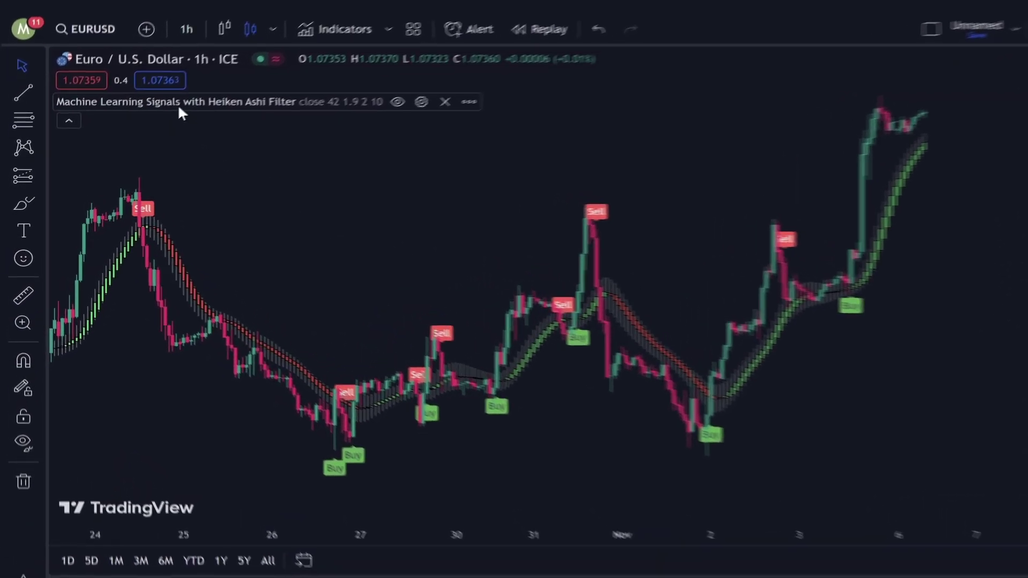
# - Open the indicator's settings and keep 'close' as the Price source
pyautogui.click(421, 102)
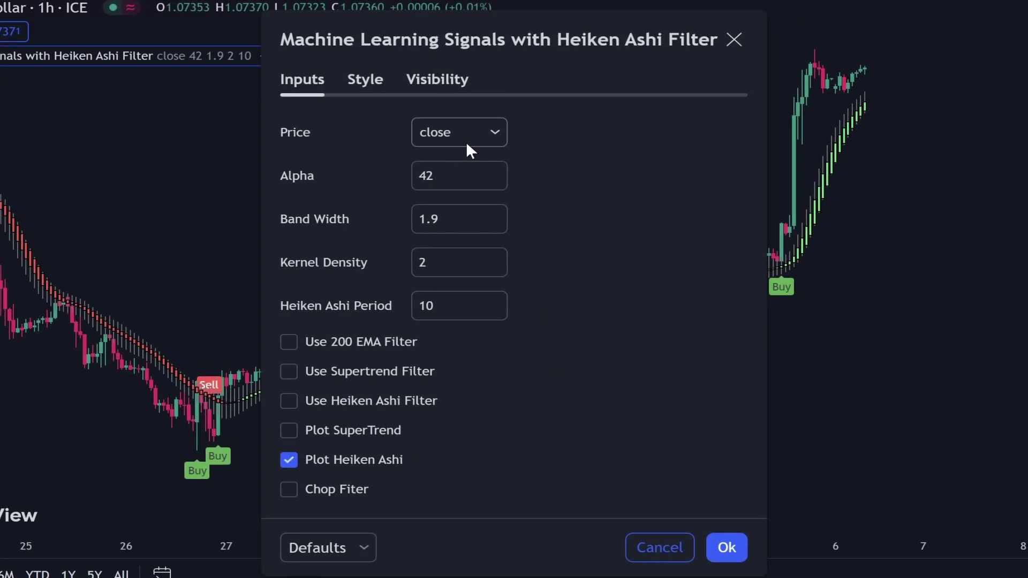
pyautogui.click(445, 141)
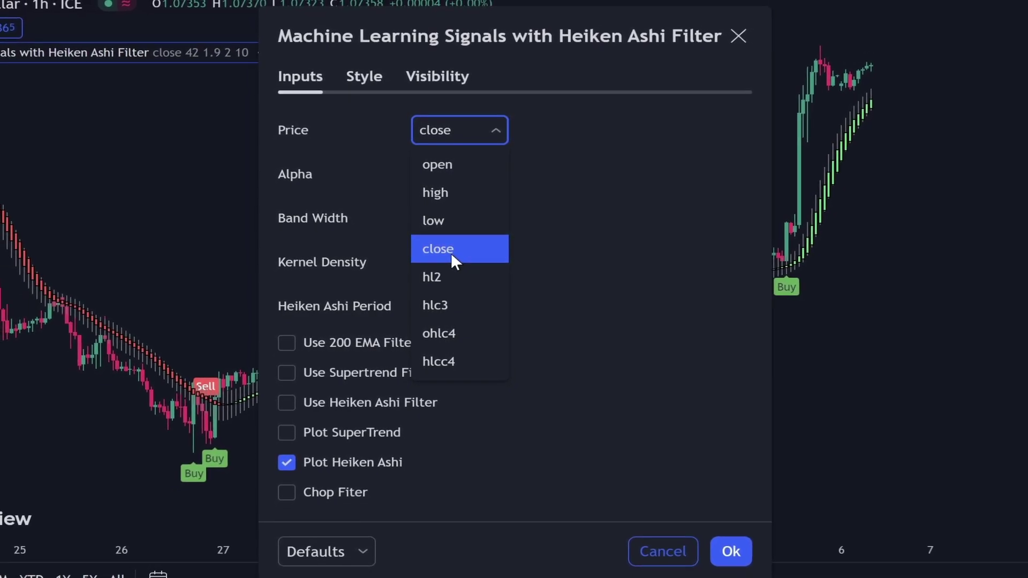
pyautogui.click(450, 253)
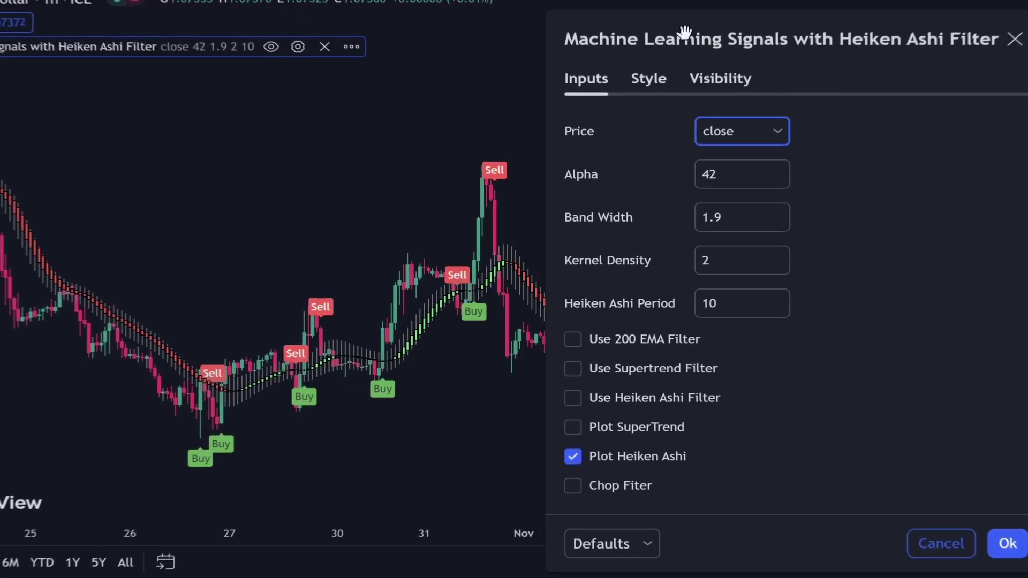
# - Try Alpha values 100 and 20, ending with Alpha at 100
pyautogui.doubleClick(423, 160)
pyautogui.write('100')
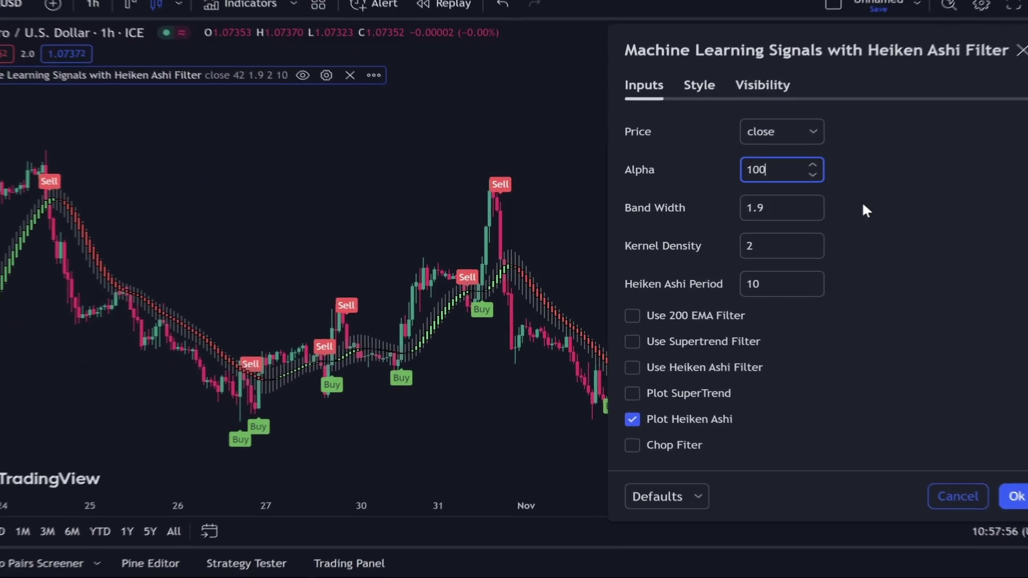
pyautogui.doubleClick(749, 178)
pyautogui.write('20')
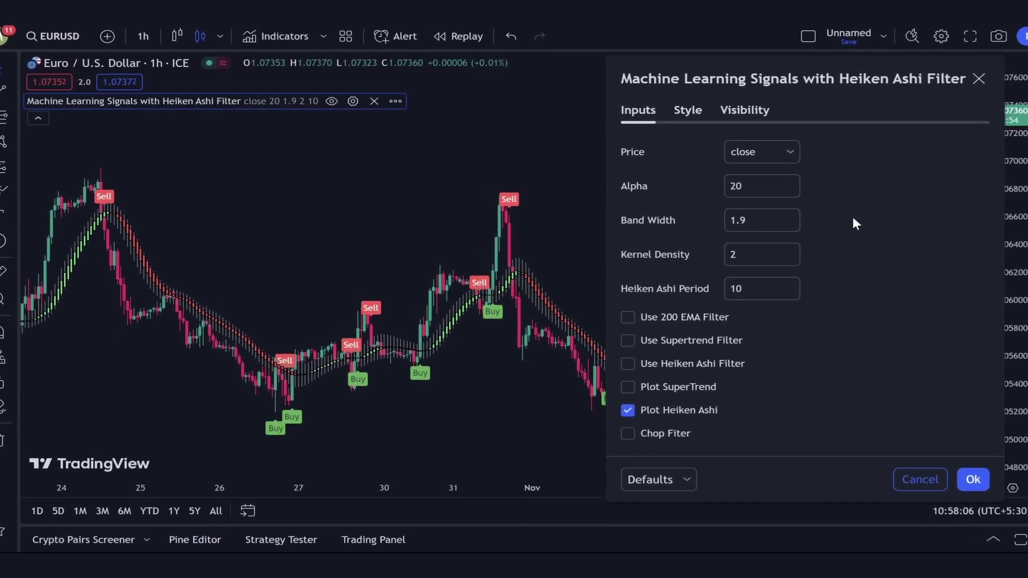
pyautogui.doubleClick(750, 177)
pyautogui.write('1')
pyautogui.write('00')
# - Try Band Width values 5 and 2, ending with Band Width at 5
pyautogui.doubleClick(746, 221)
pyautogui.write('5')
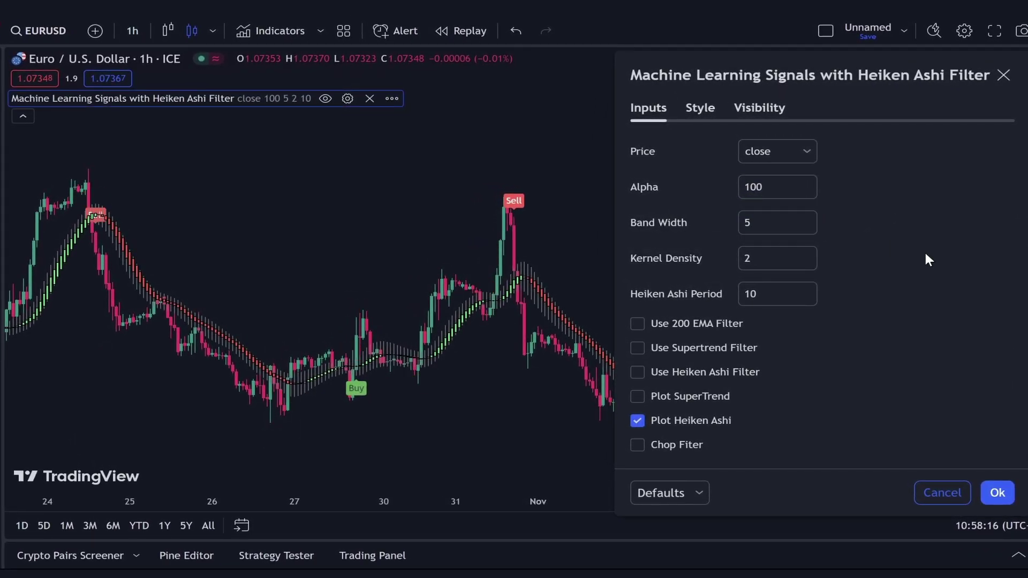
pyautogui.doubleClick(787, 227)
pyautogui.write('2')
pyautogui.doubleClick(744, 222)
pyautogui.write('5')
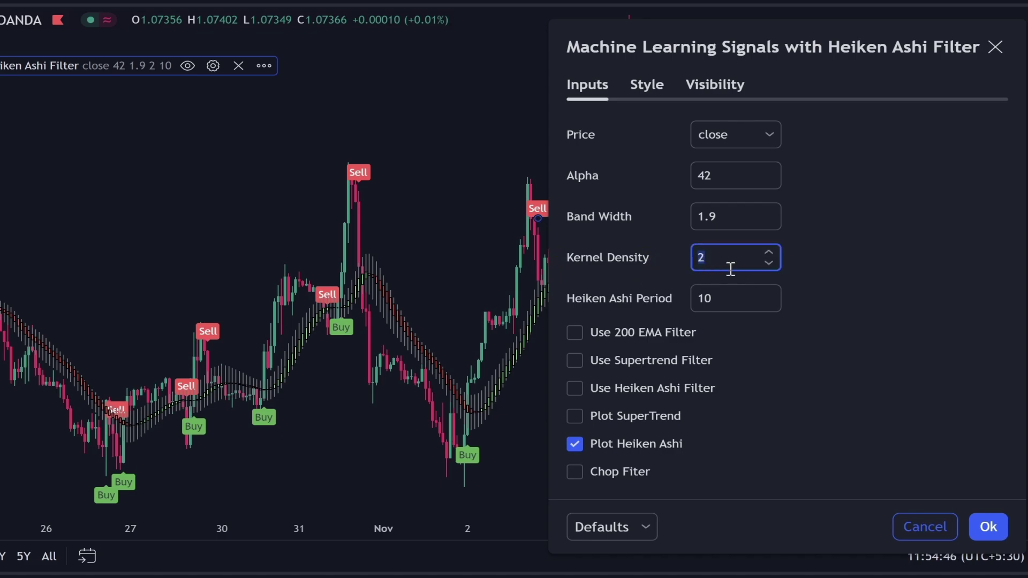
# - Set Kernel Density to 4, then to 3, and select the field to change it again
pyautogui.write('4')
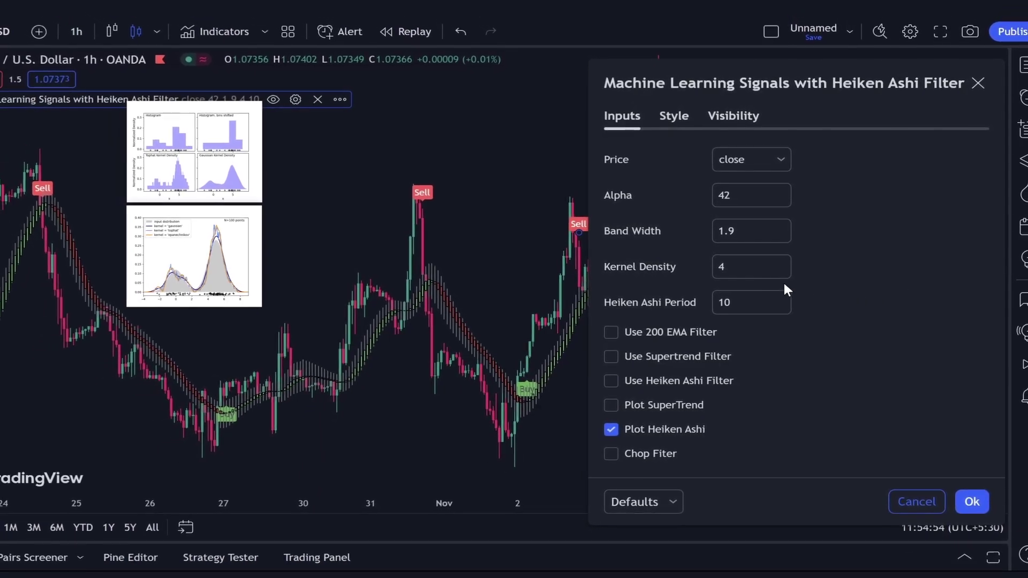
pyautogui.click(744, 273)
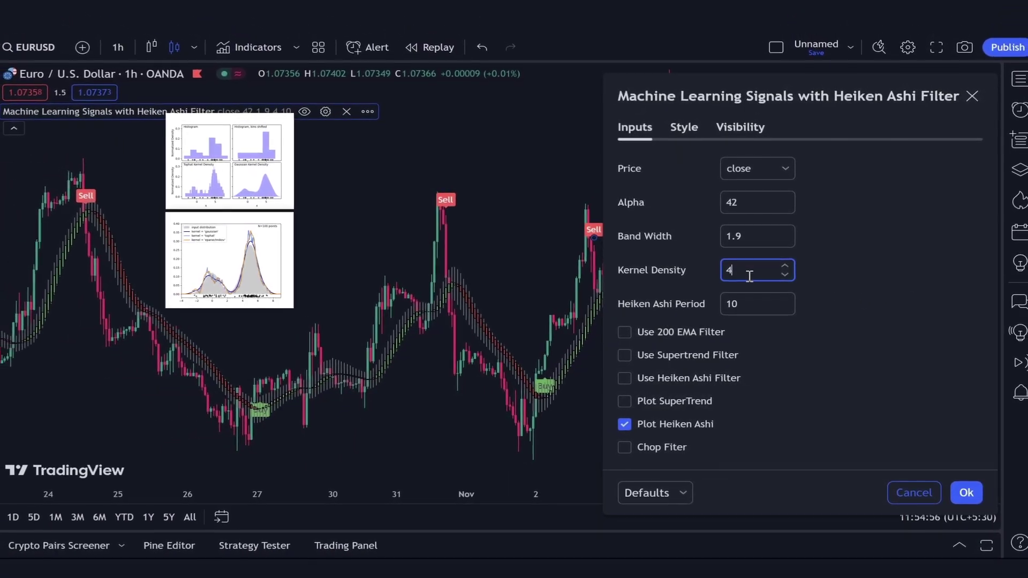
pyautogui.write('3')
pyautogui.press('Left')
pyautogui.press('BackSpace')
pyautogui.click(828, 291)
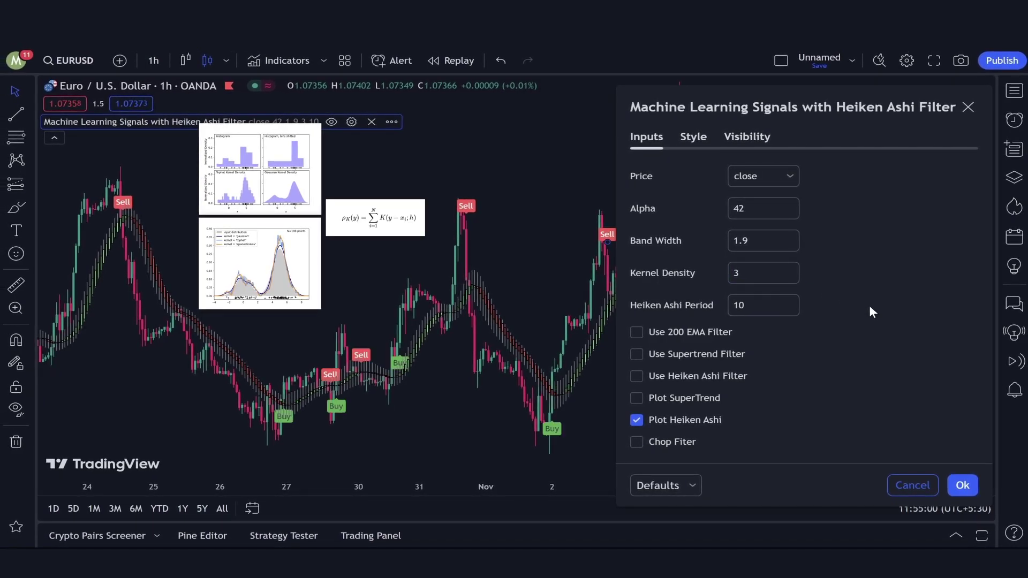
pyautogui.click(733, 273)
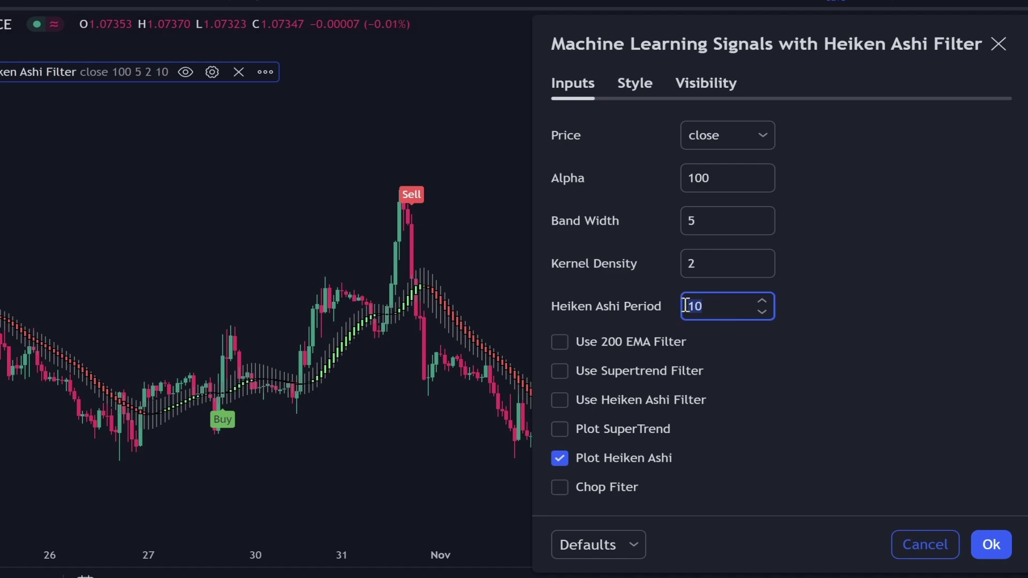
# - Set Heiken Ashi Period to 40, then change it back to 10
pyautogui.write('40')
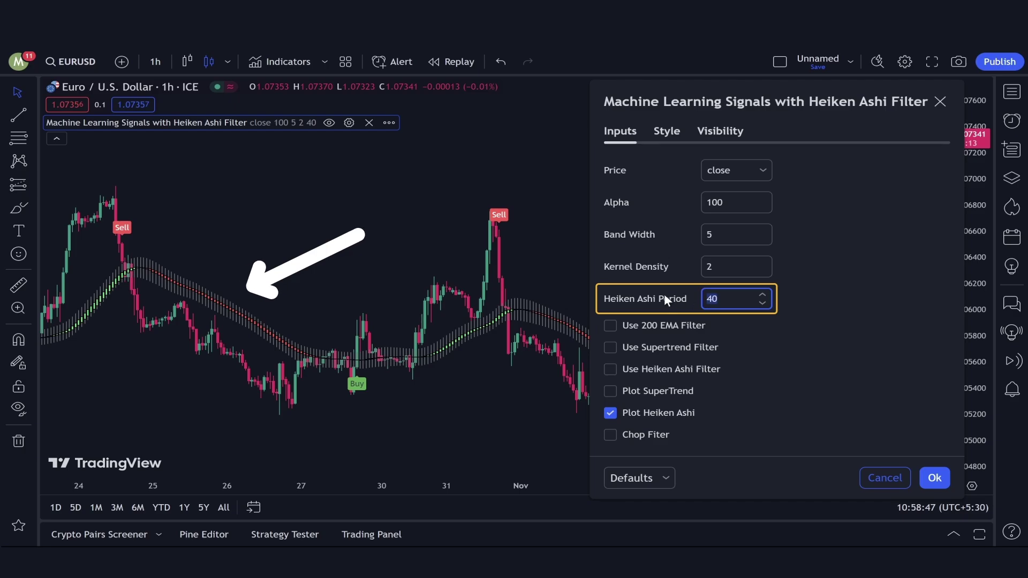
pyautogui.doubleClick(711, 298)
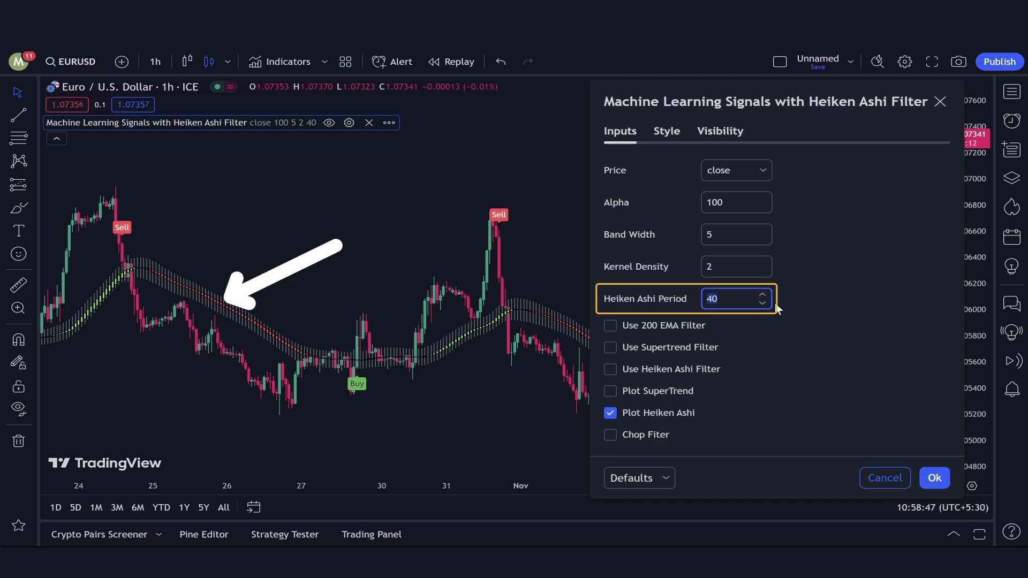
pyautogui.write('10')
pyautogui.click(826, 303)
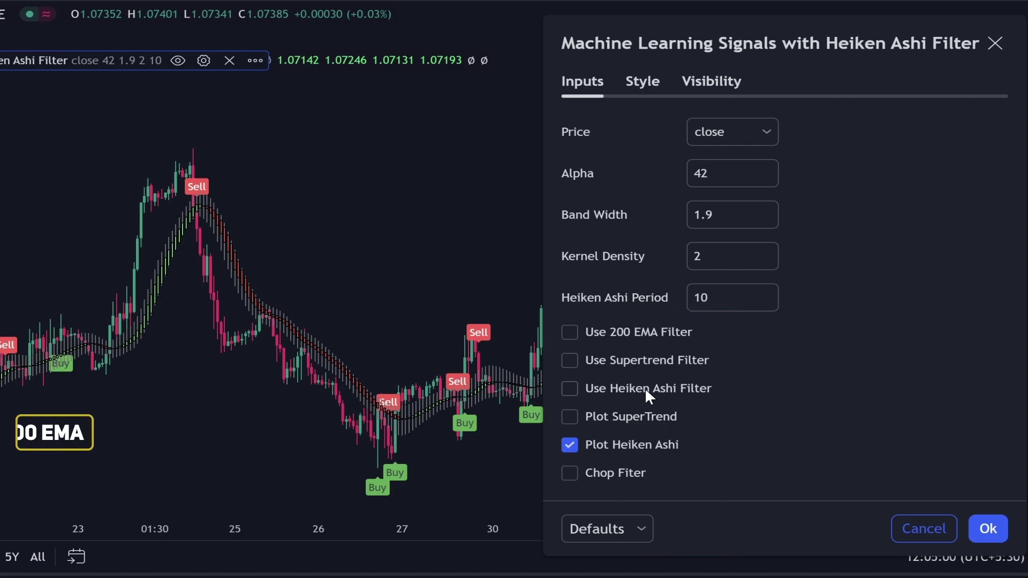
# - Tick the 200 EMA, Supertrend and Heiken Ashi filters, then toggle the Supertrend plot on and off
pyautogui.click(570, 332)
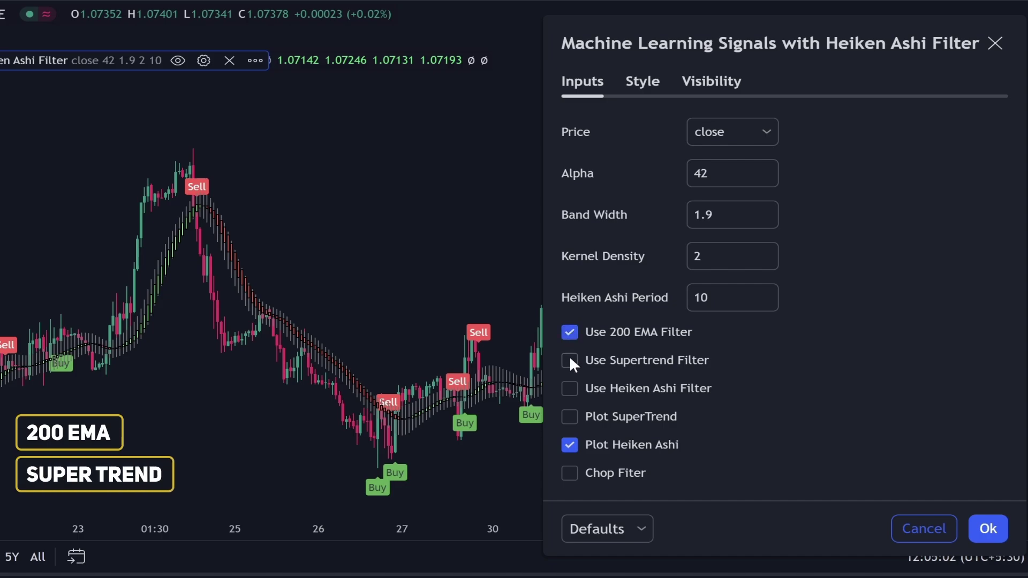
pyautogui.click(569, 360)
pyautogui.click(570, 386)
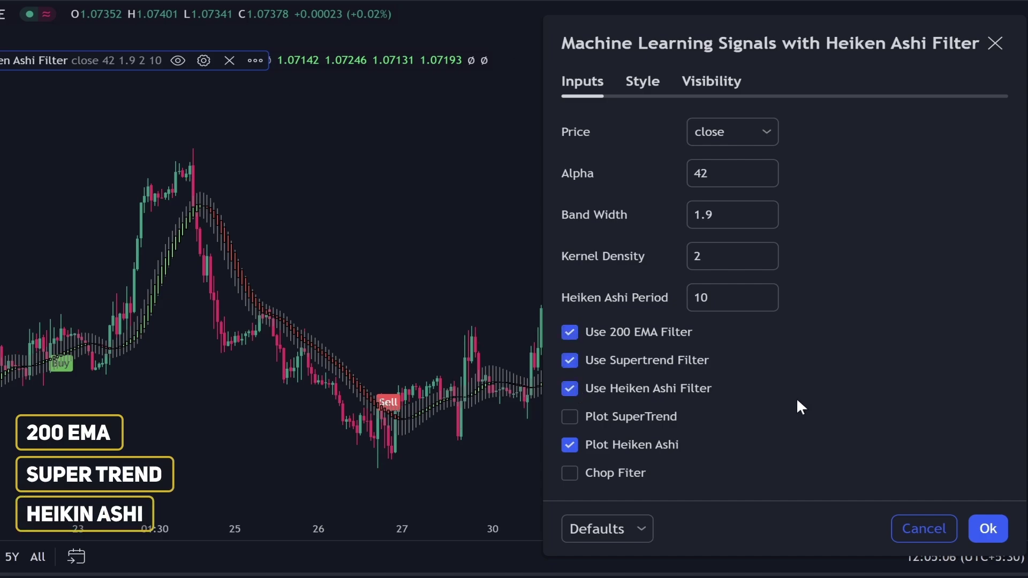
pyautogui.click(571, 389)
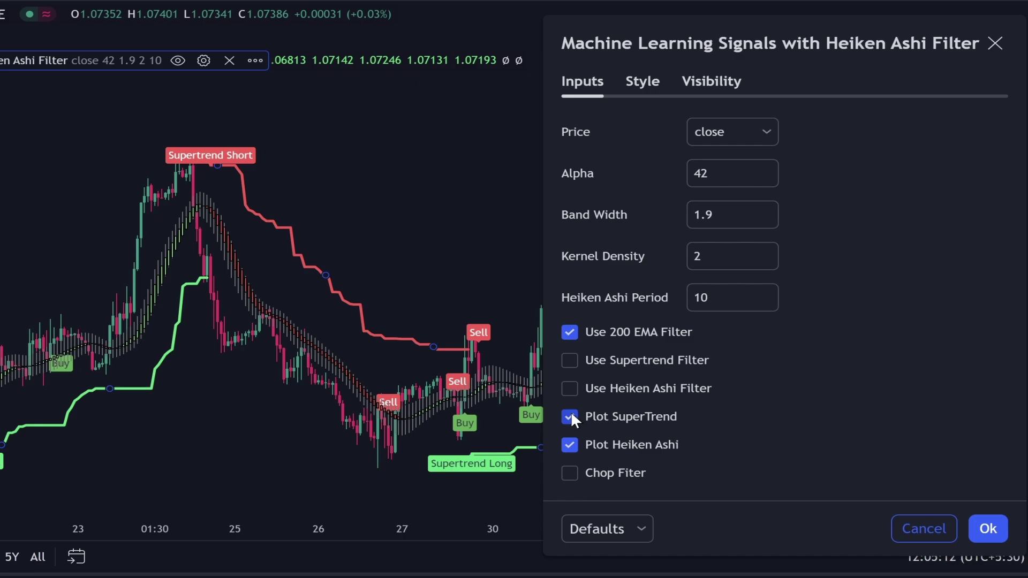
pyautogui.click(570, 439)
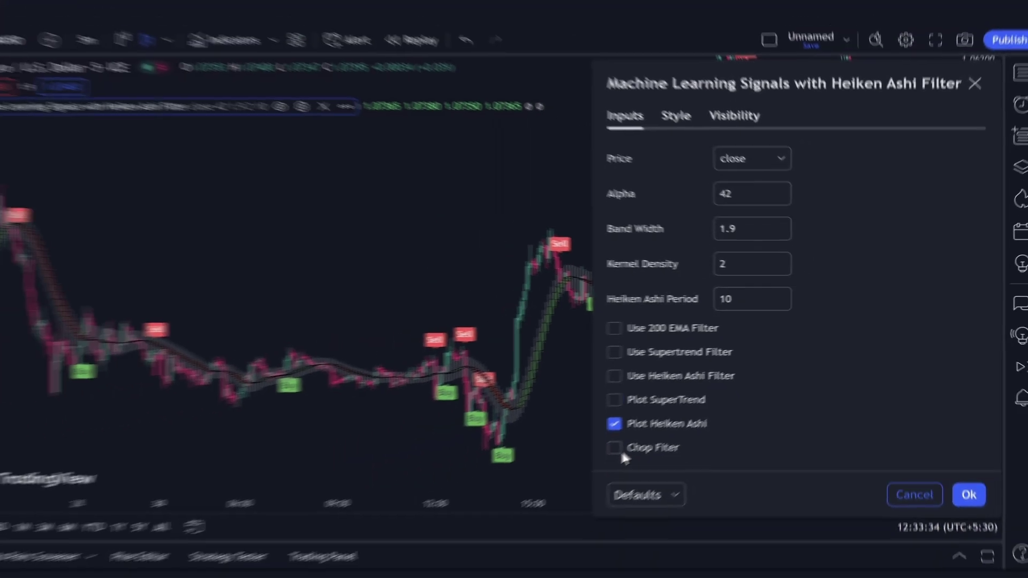
# - Tick the Chop Filter option on the indicator
pyautogui.click(620, 453)
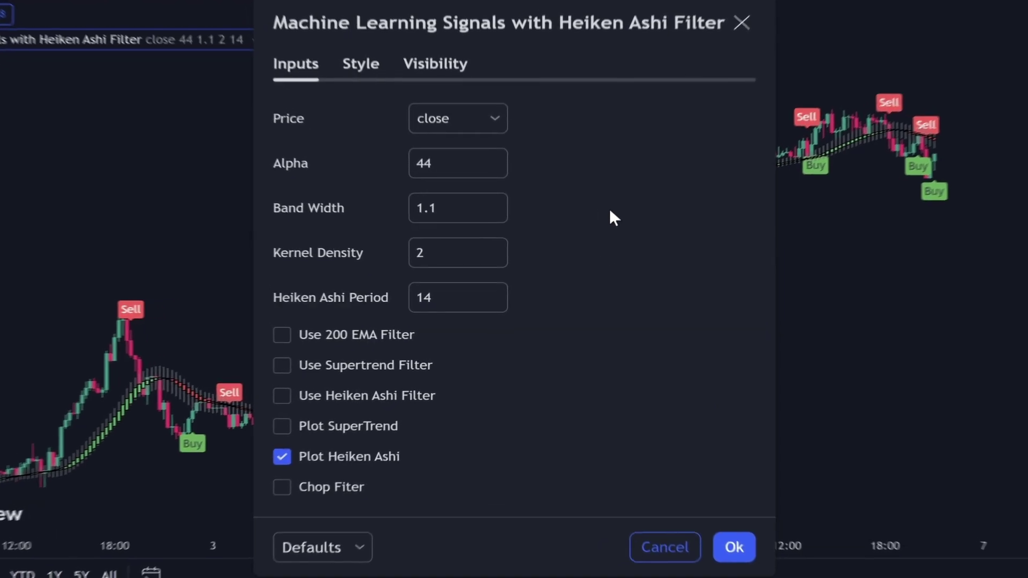
# - Use the spinner arrows: Alpha 44→45, Band Width 1.1→2.1, Kernel Density 2→1, Heiken Ashi Period 14→15
pyautogui.click(496, 157)
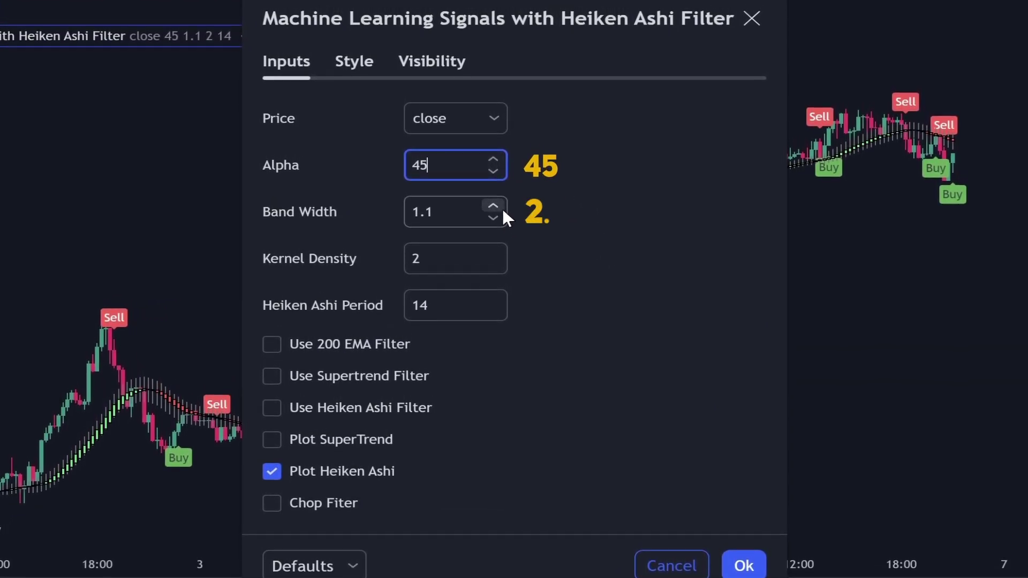
pyautogui.click(493, 206)
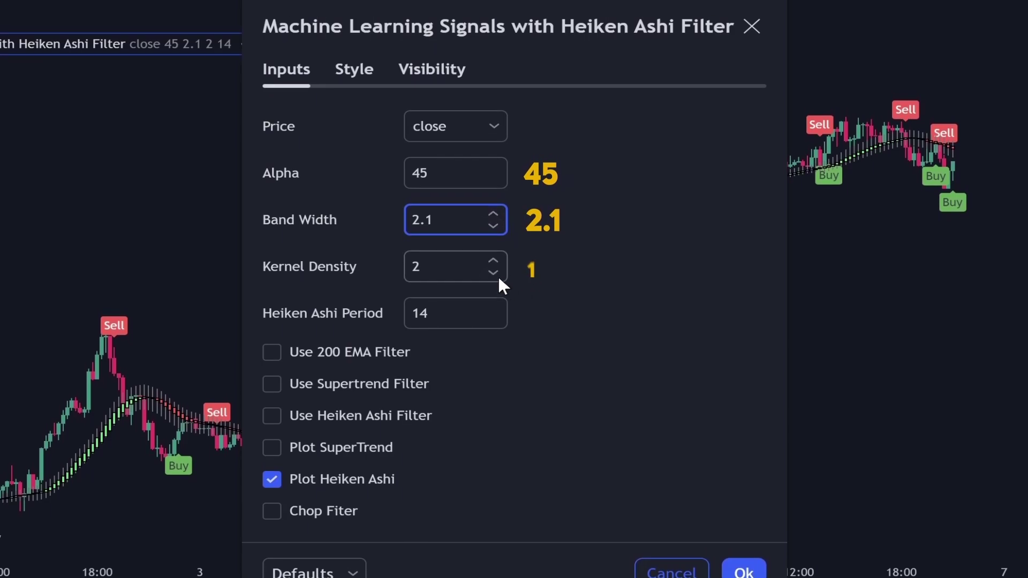
pyautogui.click(494, 273)
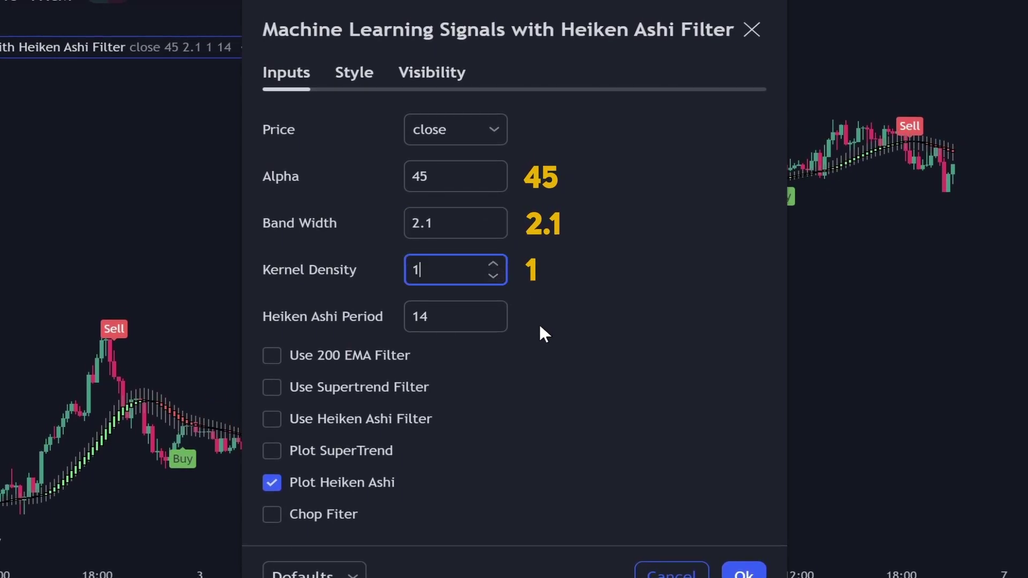
pyautogui.click(493, 312)
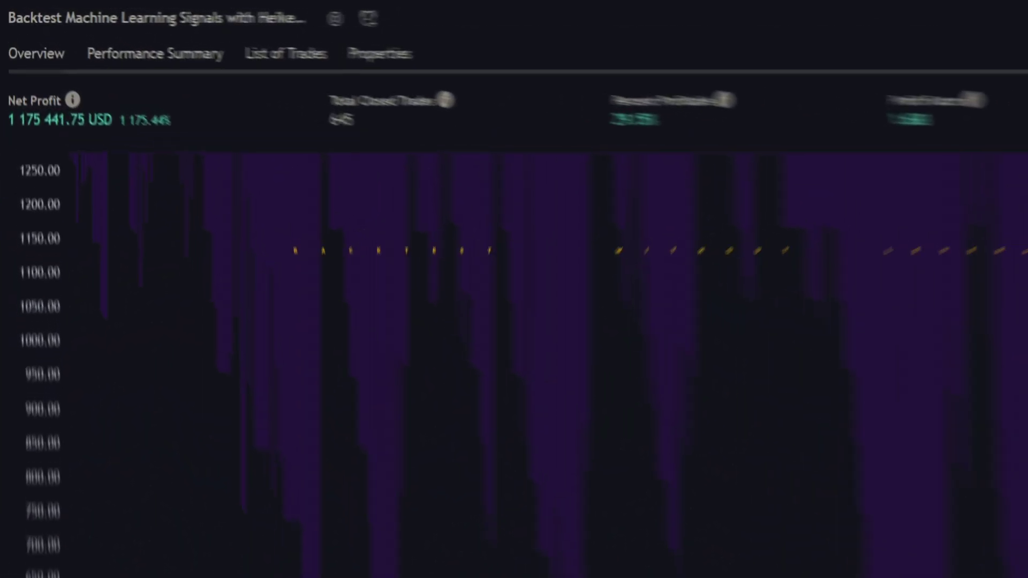